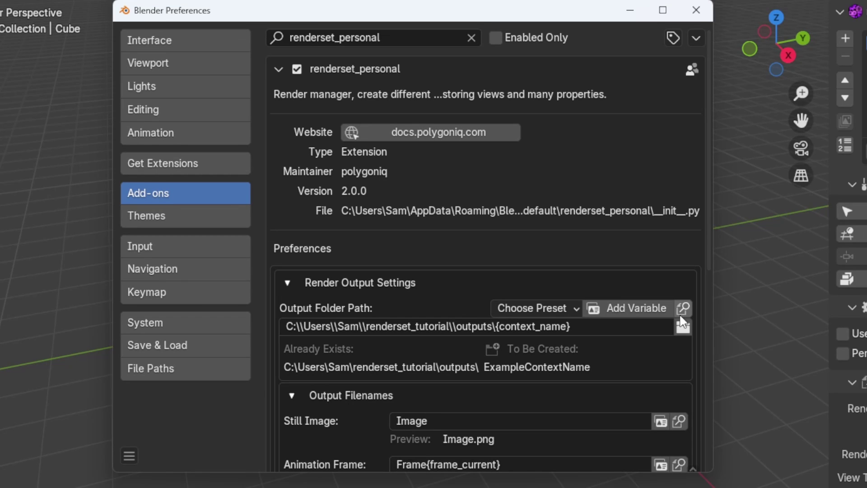
# Peek at the full list of path variables and their current values.
pyautogui.click(681, 311)
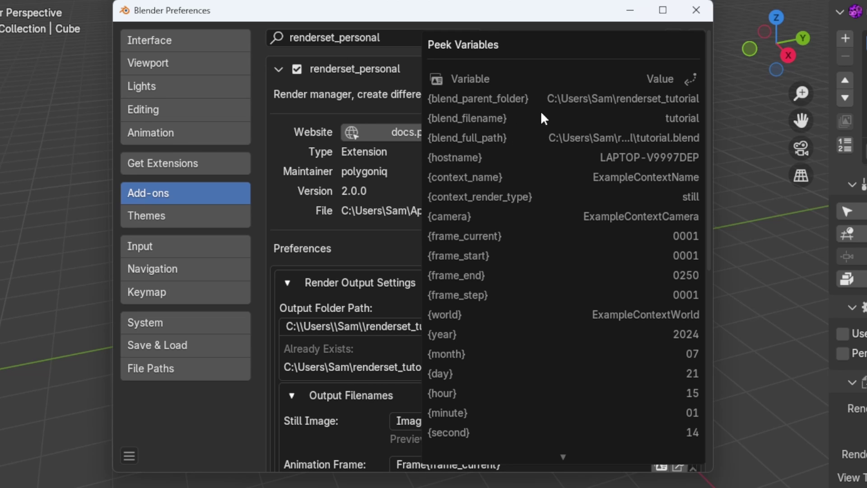
pyautogui.scroll(-2, 564, 177)
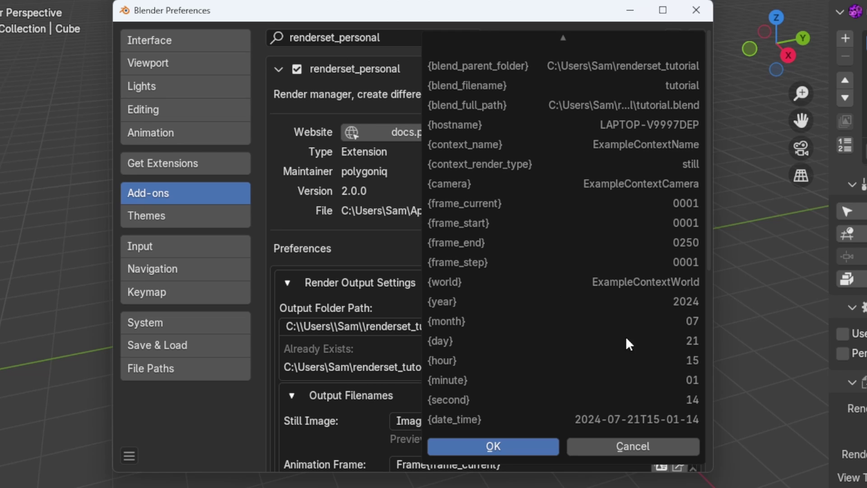
pyautogui.scroll(3, 651, 335)
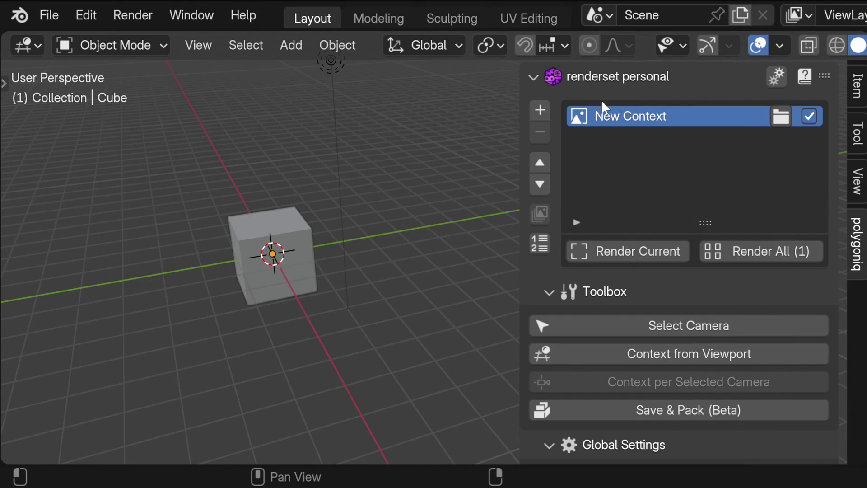
# Bring up renderset's Render Output Settings with the default blend_filename\context_name\date_time folder template.
pyautogui.click(771, 76)
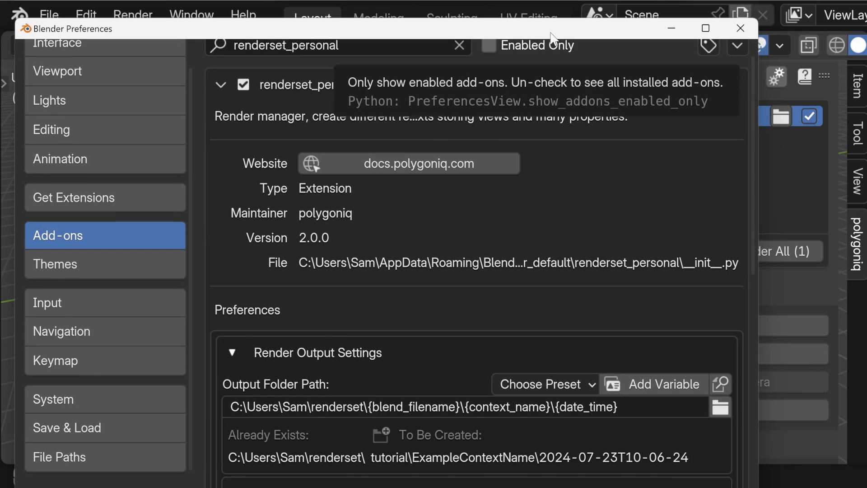
pyautogui.scroll(-5, 503, 196)
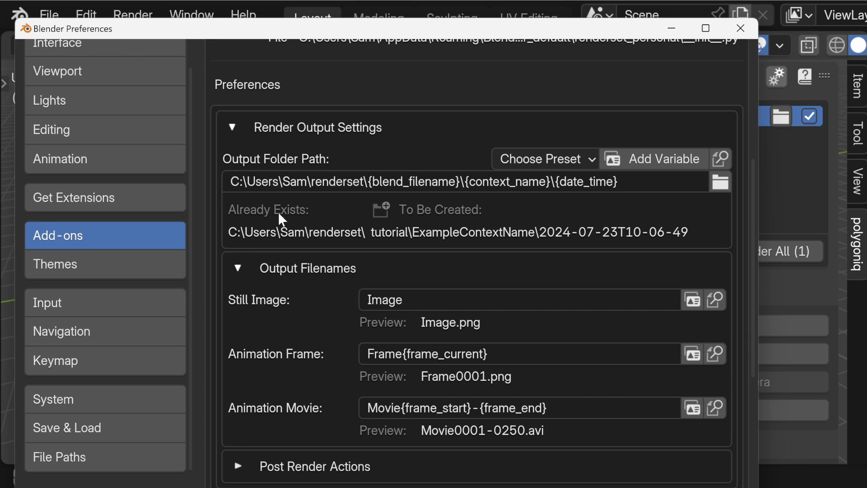
# Set the output folder path to the existing renderset_tutorial\outputs folder and close Preferences.
pyautogui.write('C:\\\\Users\\\\Sam\\\\renderset_tutorial\\\\outputs')
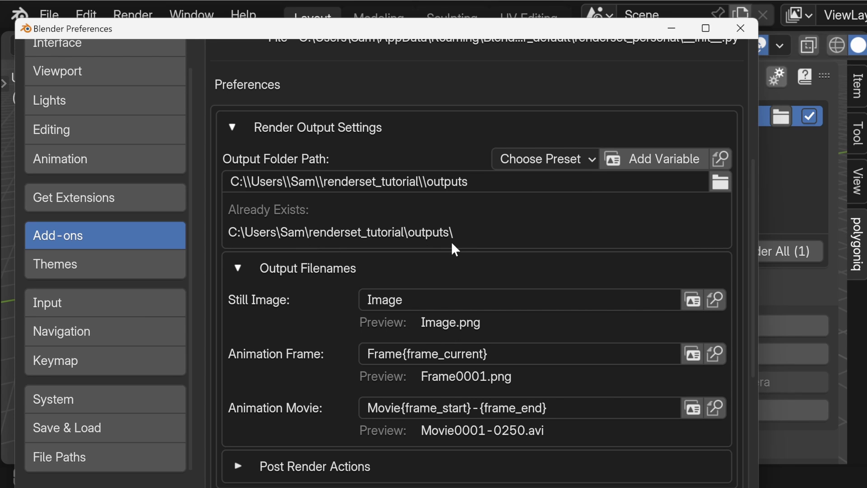
pyautogui.click(738, 36)
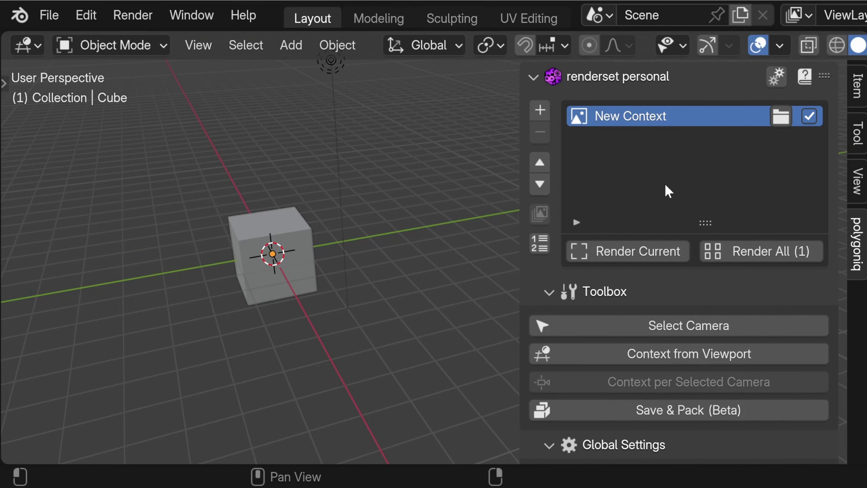
# Render New Context to Image.png and open its outputs folder.
pyautogui.click(645, 249)
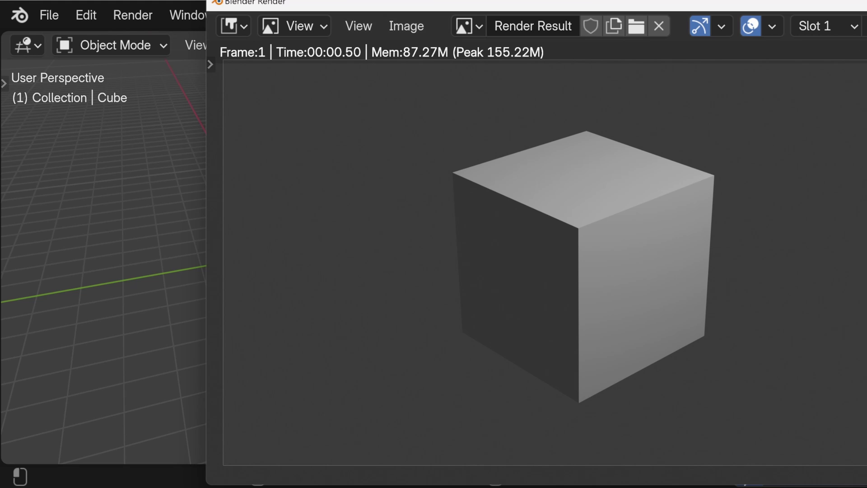
pyautogui.press('Escape')
pyautogui.click(781, 117)
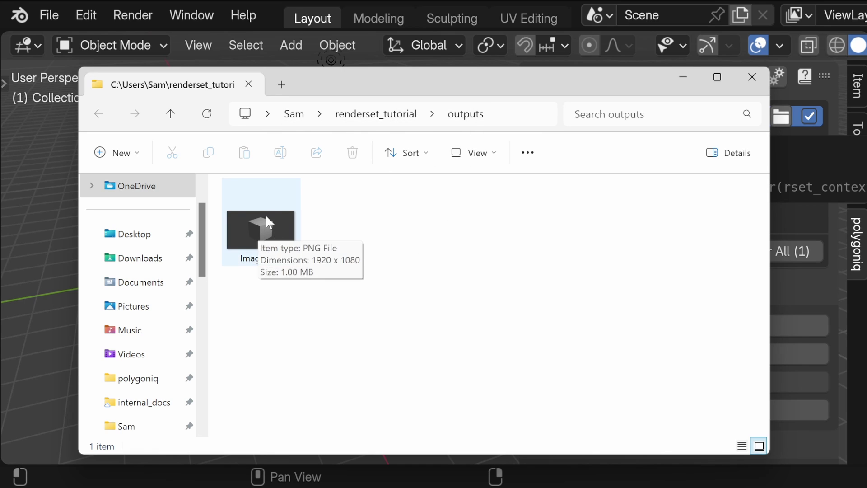
# View the rendered 1920 x 1080 Image.png of the cube in Photos, then close it.
pyautogui.doubleClick(288, 239)
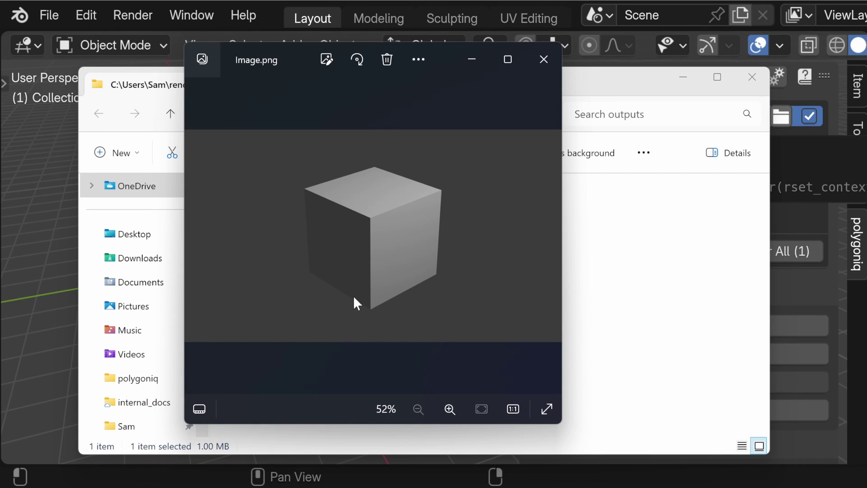
pyautogui.click(538, 71)
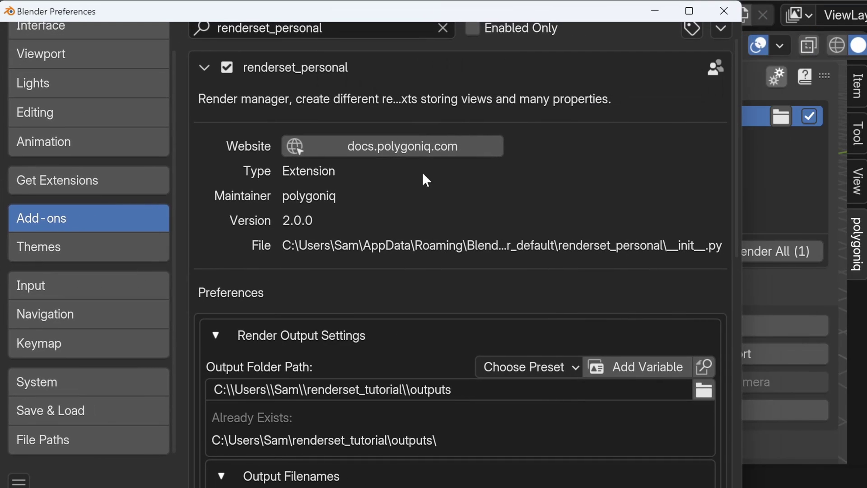
# Scroll the render output settings, then close the Preferences window.
pyautogui.scroll(-8, 405, 199)
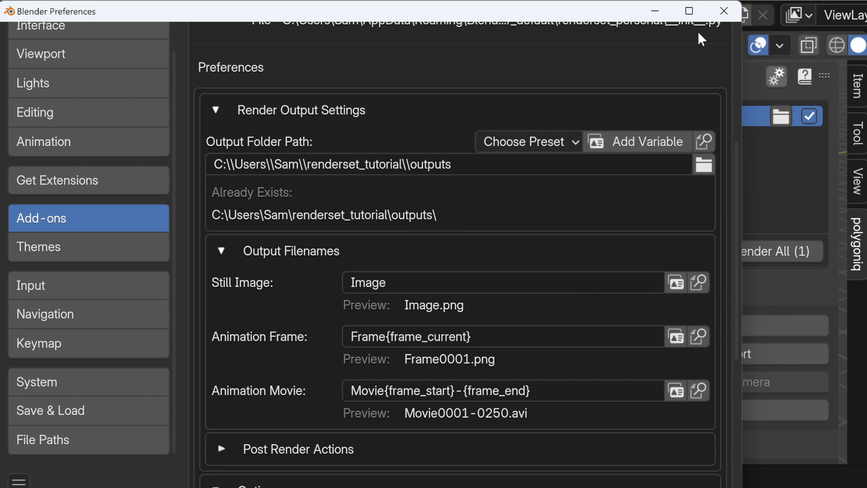
pyautogui.click(723, 11)
# Open tutorial_2.blend from recent files and inspect its different_folder output settings.
pyautogui.click(49, 15)
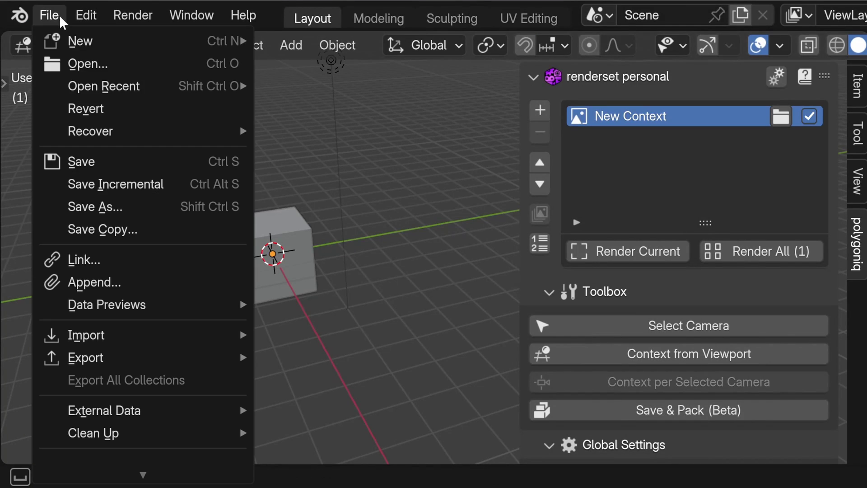
pyautogui.moveTo(124, 90)
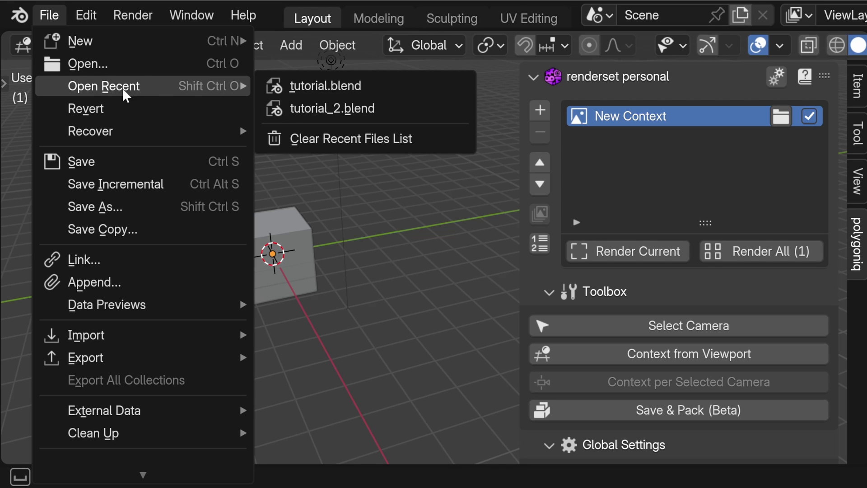
pyautogui.click(320, 114)
pyautogui.click(779, 78)
pyautogui.scroll(-2, 467, 252)
pyautogui.scroll(-3, 467, 252)
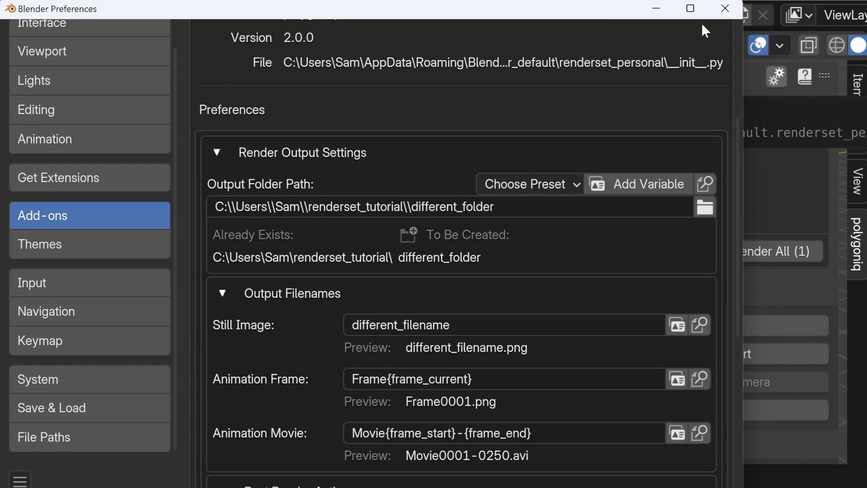
pyautogui.click(724, 8)
# Reopen tutorial.blend and return to its renderset output preferences.
pyautogui.click(50, 15)
pyautogui.click(315, 109)
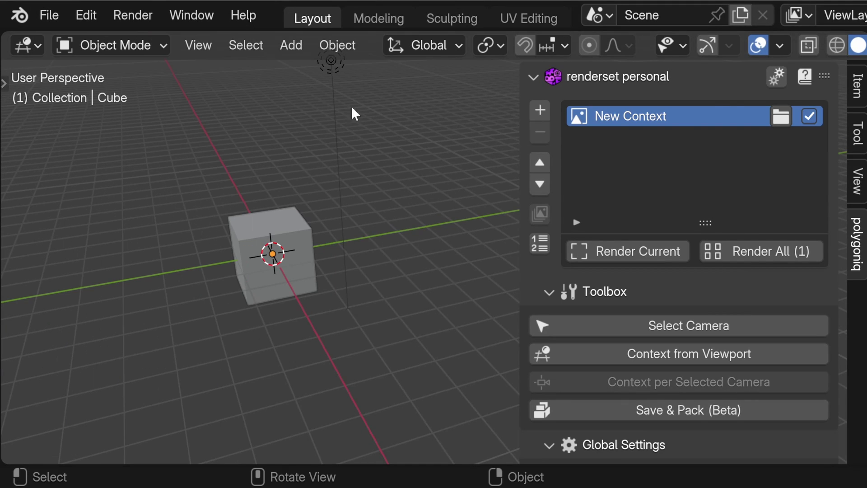
pyautogui.click(774, 82)
# Apply the Absolute (User)/Renderset/Blend_Name/Render_Context_Name/Date output folder preset.
pyautogui.scroll(-4, 406, 183)
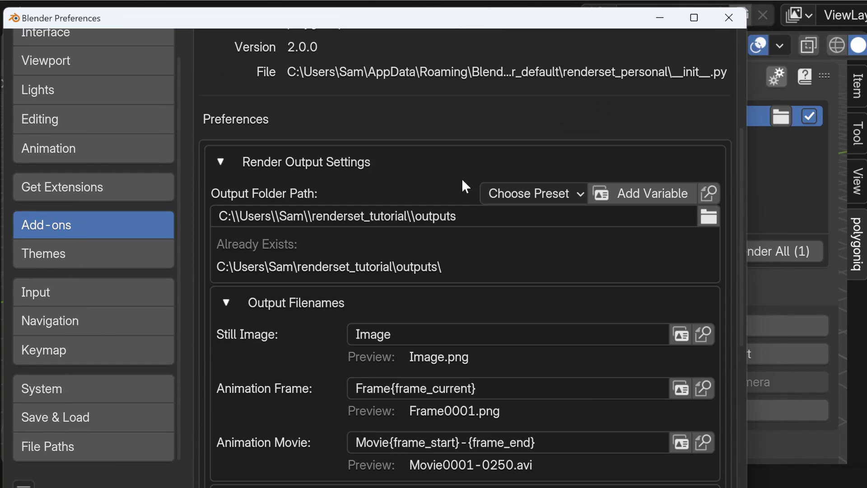
pyautogui.scroll(-2, 467, 200)
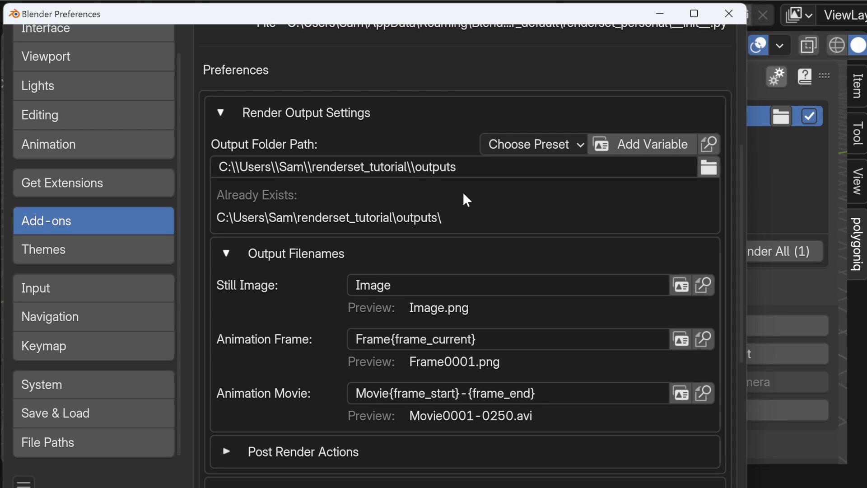
pyautogui.click(505, 150)
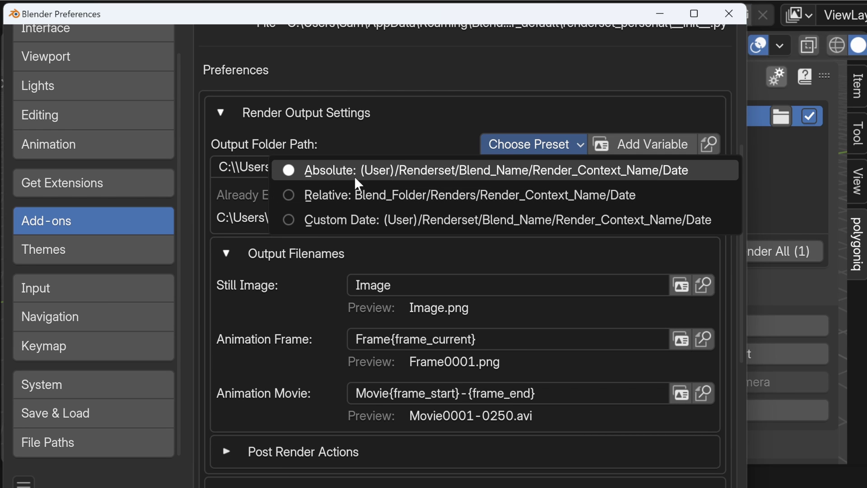
pyautogui.click(547, 175)
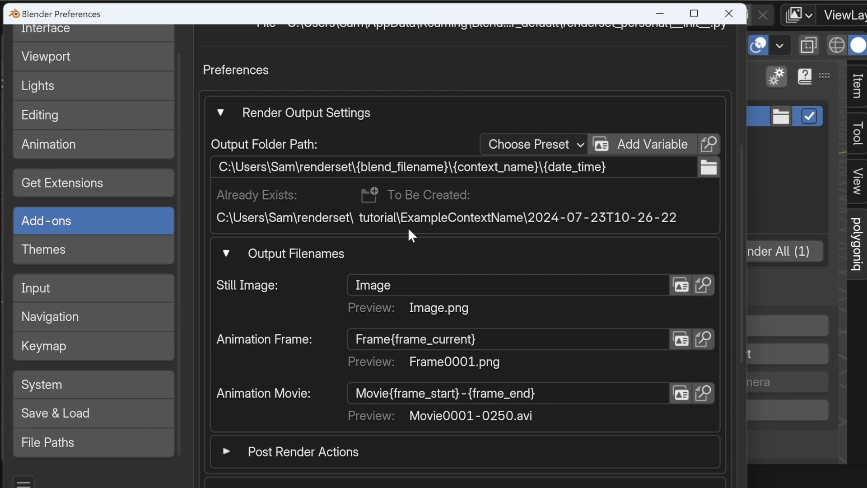
# Paste the renderset_tutorial\outputs path into the Output Folder Path field.
pyautogui.click(498, 174)
pyautogui.write('C:\\\\Users\\\\Sam\\\\renderset_tutorial\\\\outputs')
pyautogui.click(499, 196)
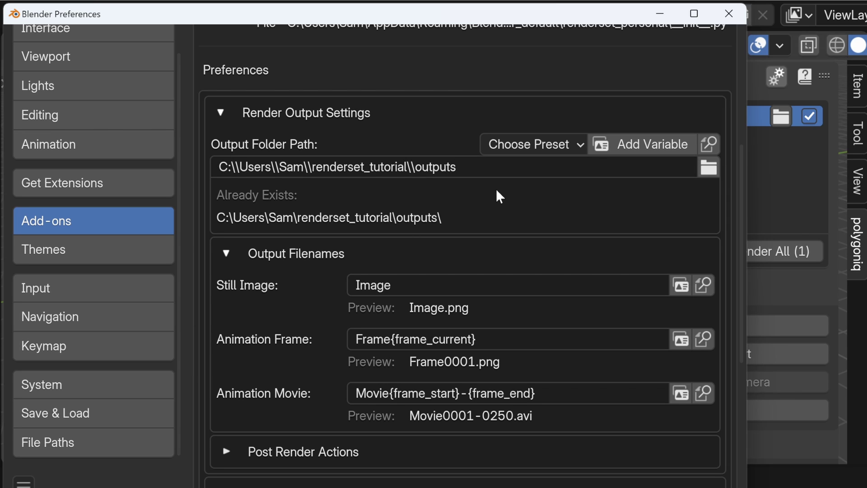
# Append the context_name variable to make the path outputs\{context_name}.
pyautogui.click(617, 146)
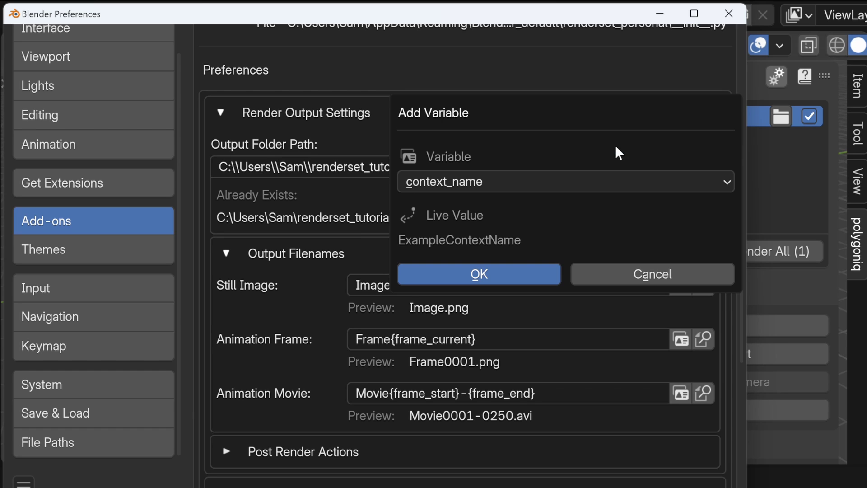
pyautogui.click(508, 183)
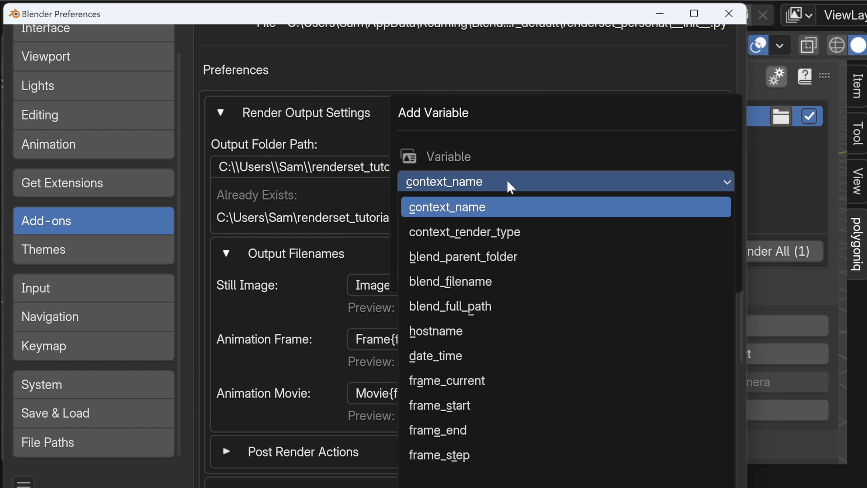
pyautogui.click(560, 207)
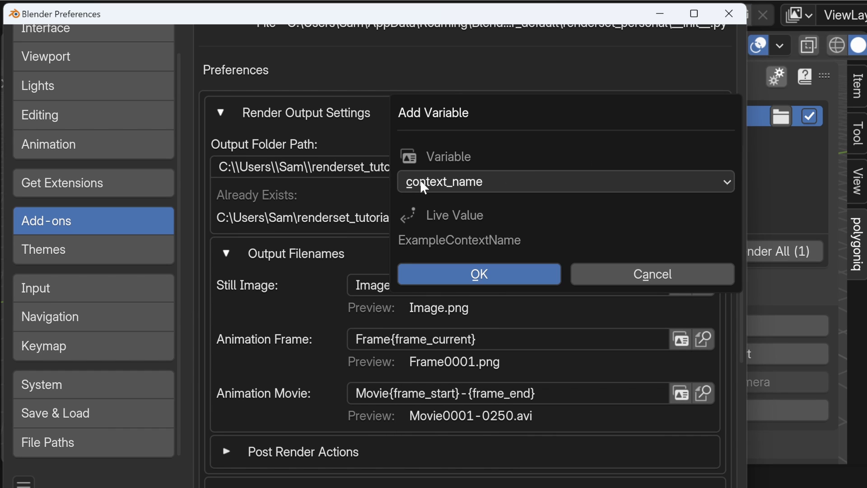
pyautogui.click(508, 183)
pyautogui.scroll(-1, 507, 282)
pyautogui.scroll(1, 507, 284)
pyautogui.click(501, 211)
pyautogui.press('Return')
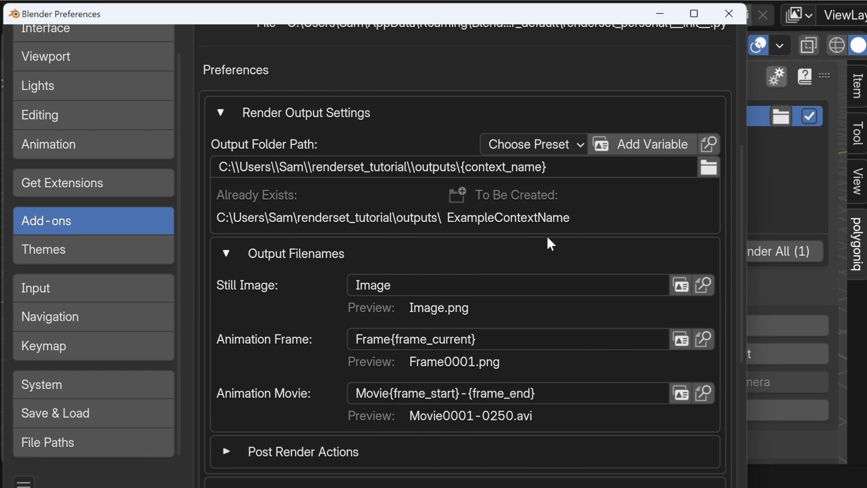
pyautogui.click(708, 144)
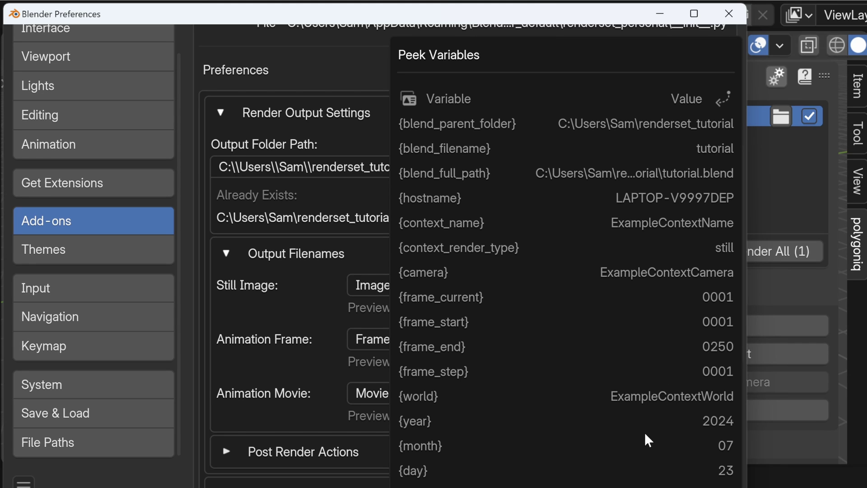
pyautogui.scroll(-3, 625, 143)
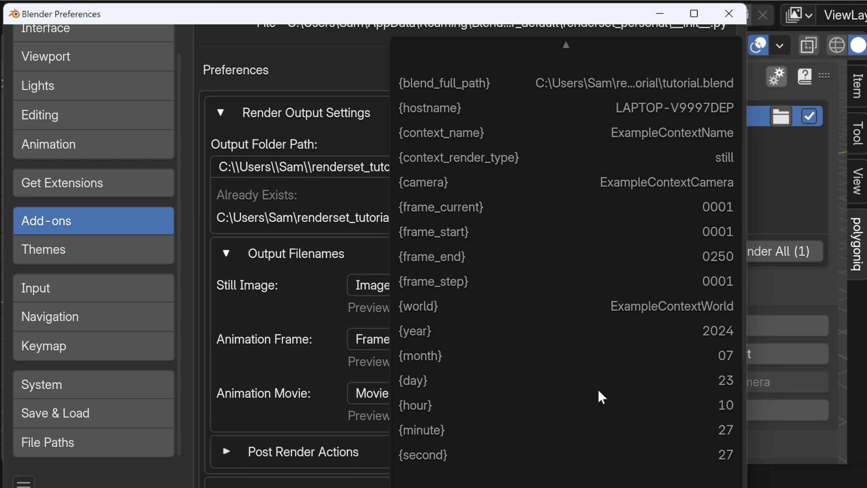
pyautogui.scroll(-2, 598, 403)
pyautogui.click(520, 478)
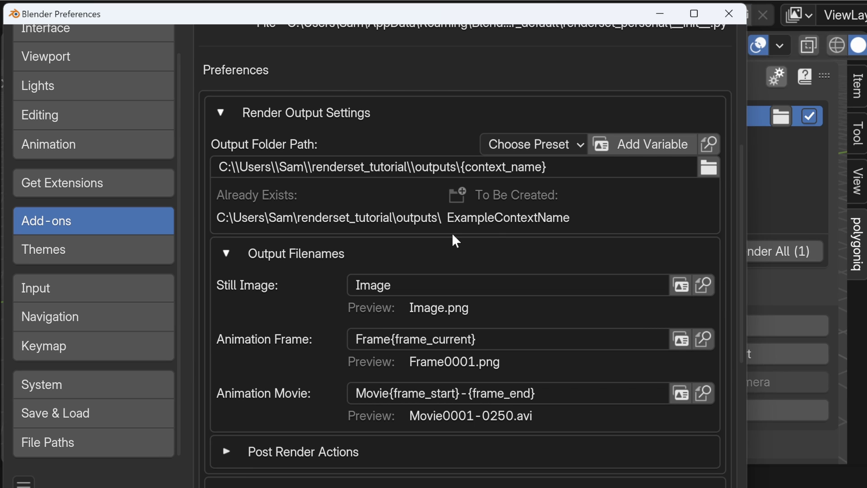
# Add New Context.001 and New Context.002, then render all three contexts.
pyautogui.click(726, 13)
pyautogui.click(541, 114)
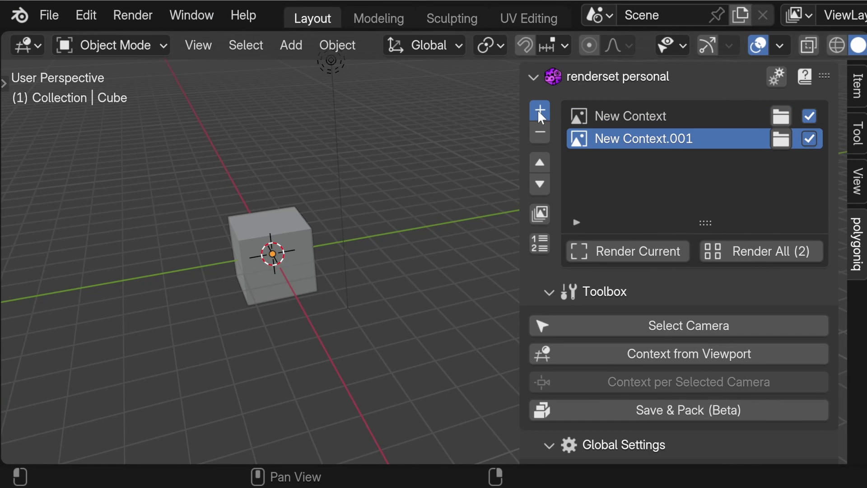
pyautogui.click(541, 114)
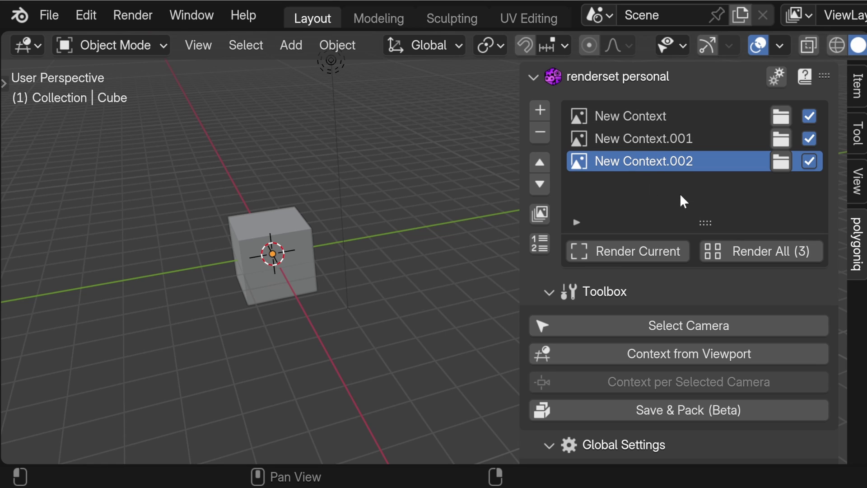
pyautogui.click(724, 253)
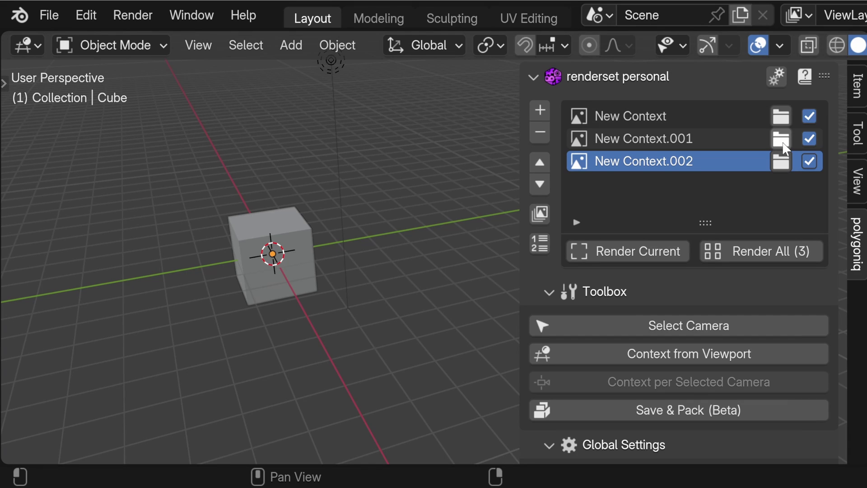
pyautogui.click(782, 141)
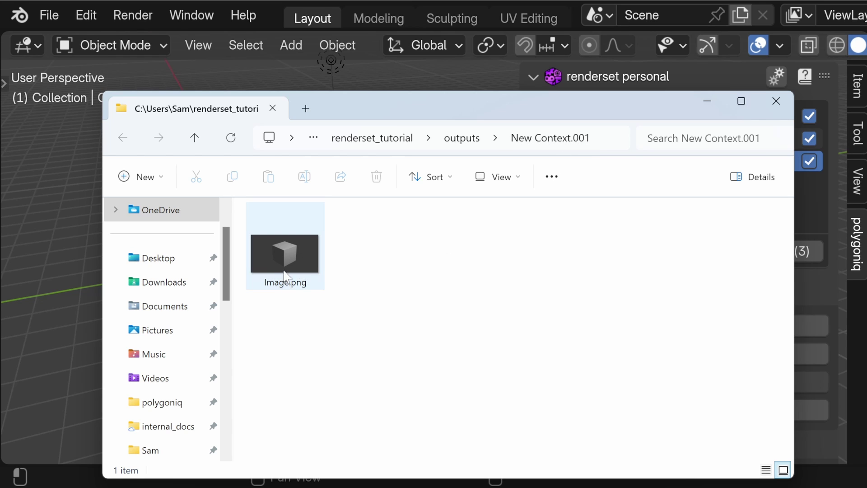
pyautogui.click(461, 138)
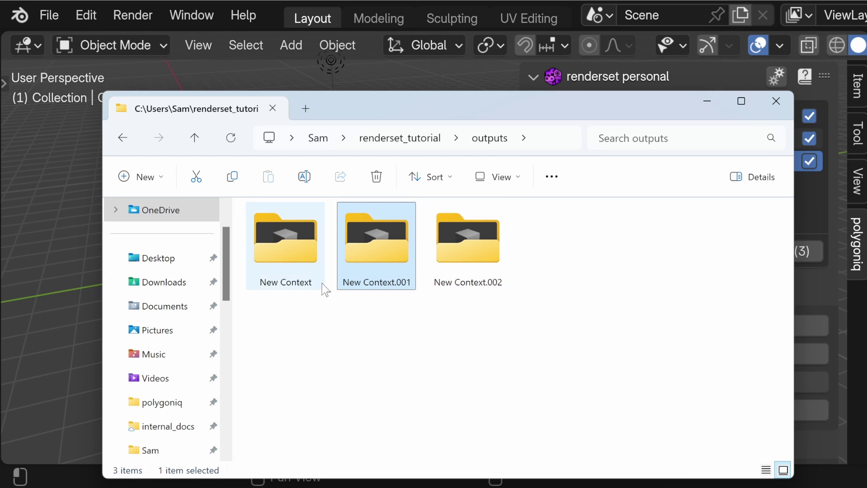
pyautogui.doubleClick(289, 262)
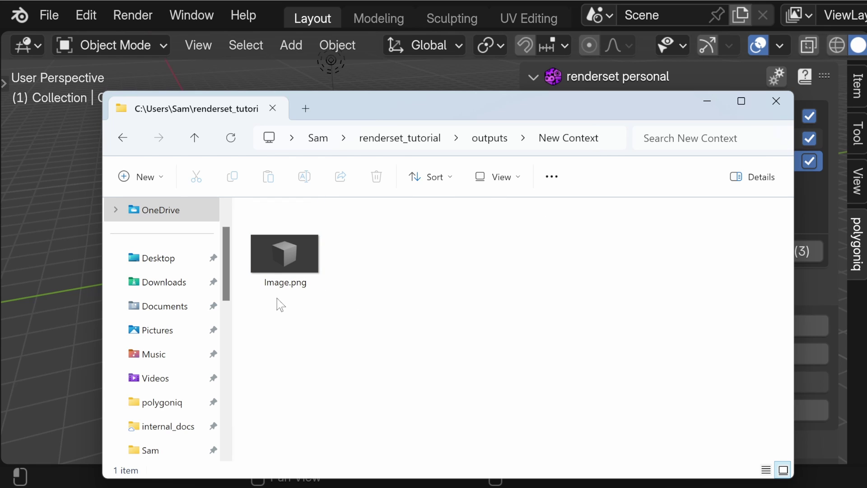
pyautogui.click(481, 140)
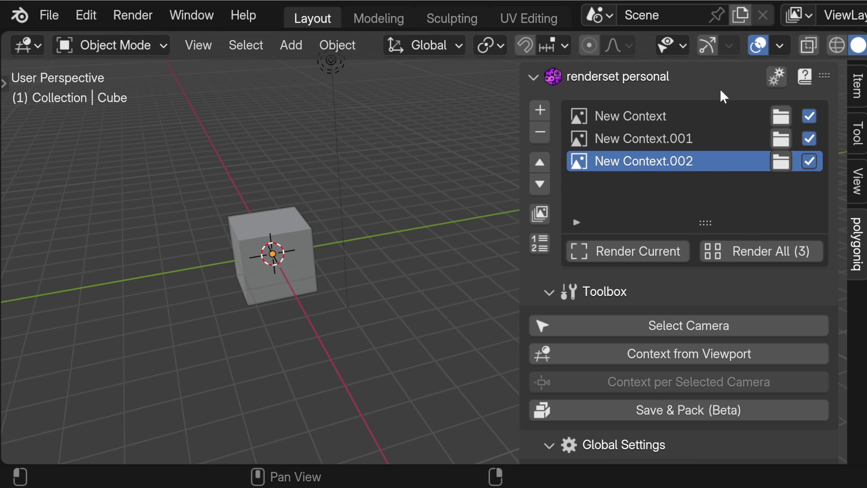
# Open the renderset add-on preferences and scroll down to its output settings.
pyautogui.click(775, 77)
pyautogui.moveTo(734, 1); pyautogui.dragTo(502, 25)
pyautogui.scroll(-6, 435, 176)
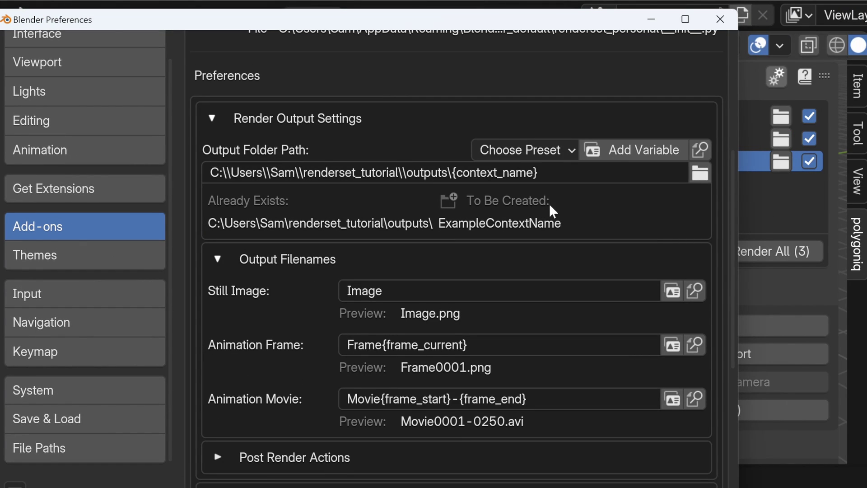
# Remove {context_name} from the output folder path, leaving renderset_tutorial\outputs, and start adding a variable.
pyautogui.click(561, 173)
pyautogui.click(563, 173)
pyautogui.moveTo(563, 174); pyautogui.dragTo(453, 173)
pyautogui.press('BackSpace')
pyautogui.press('Return')
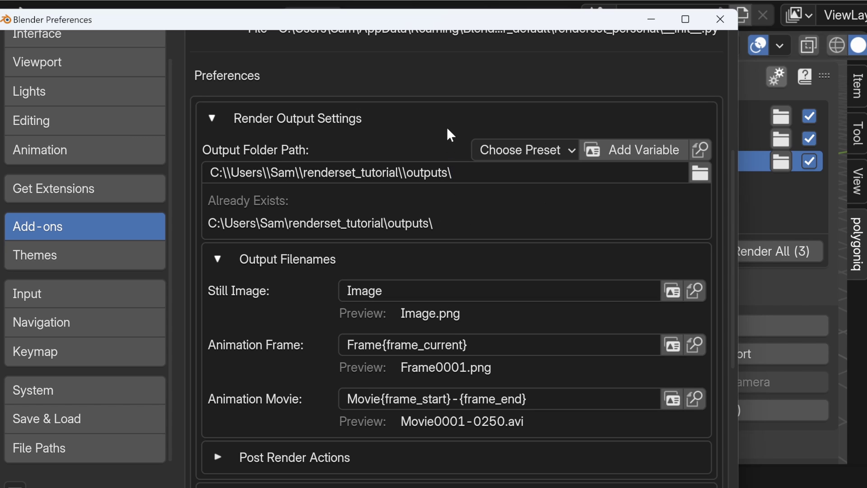
pyautogui.click(605, 142)
pyautogui.click(576, 179)
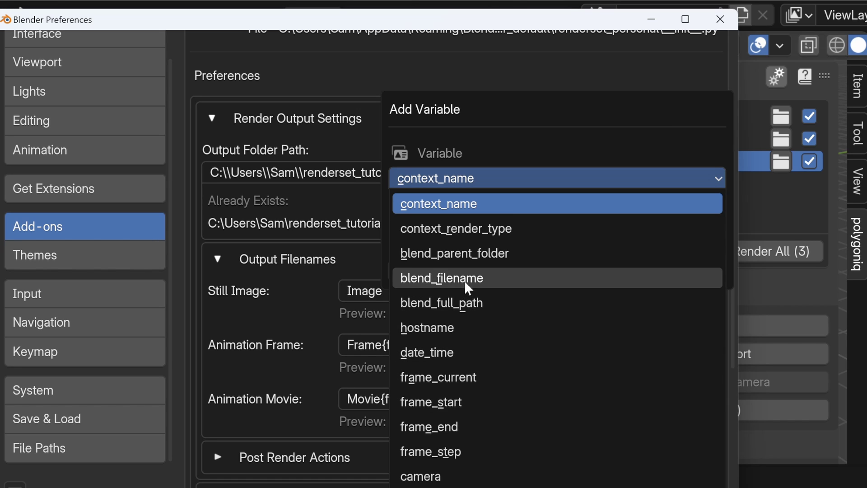
# Append {date_time} to the output folder path and {context_name} to the still image filename.
pyautogui.click(436, 354)
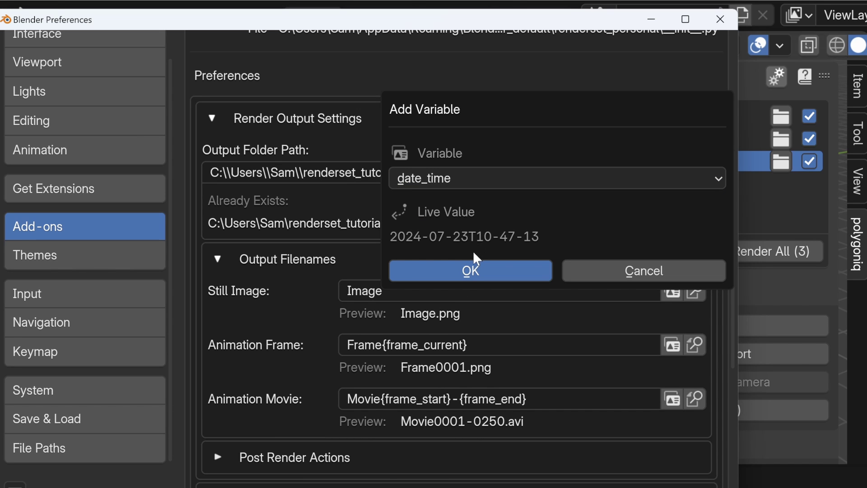
pyautogui.click(469, 267)
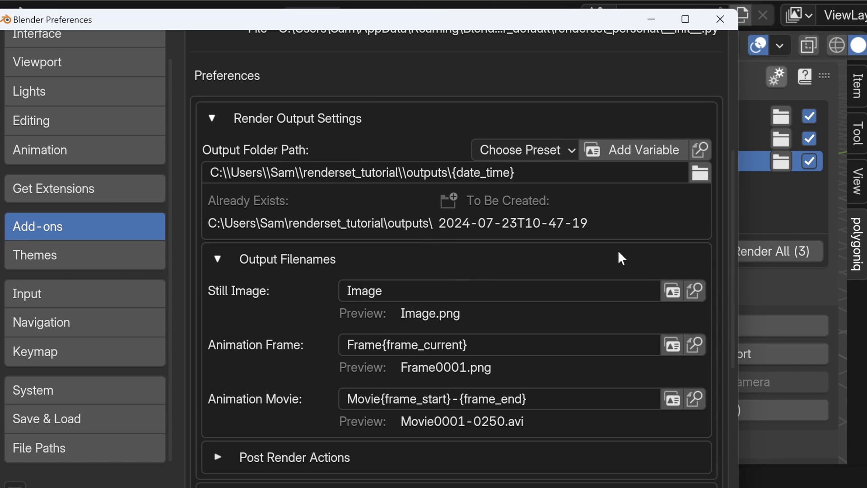
pyautogui.click(672, 291)
pyautogui.click(513, 322)
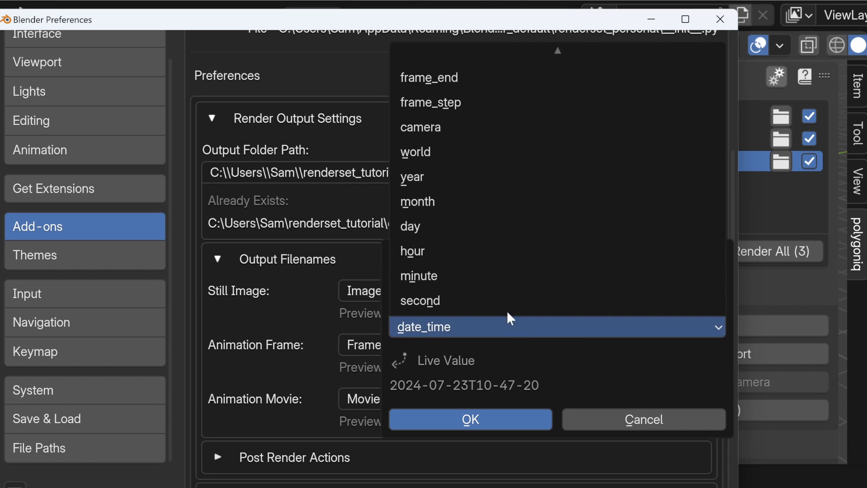
pyautogui.scroll(5, 476, 271)
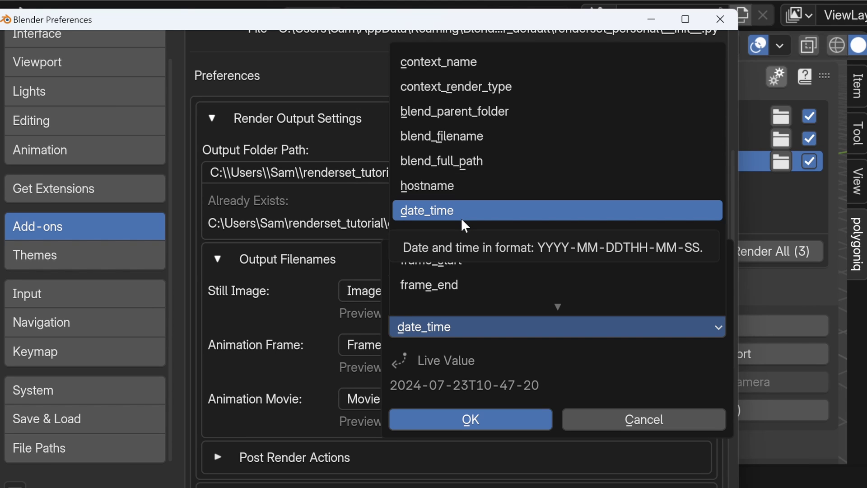
pyautogui.click(457, 68)
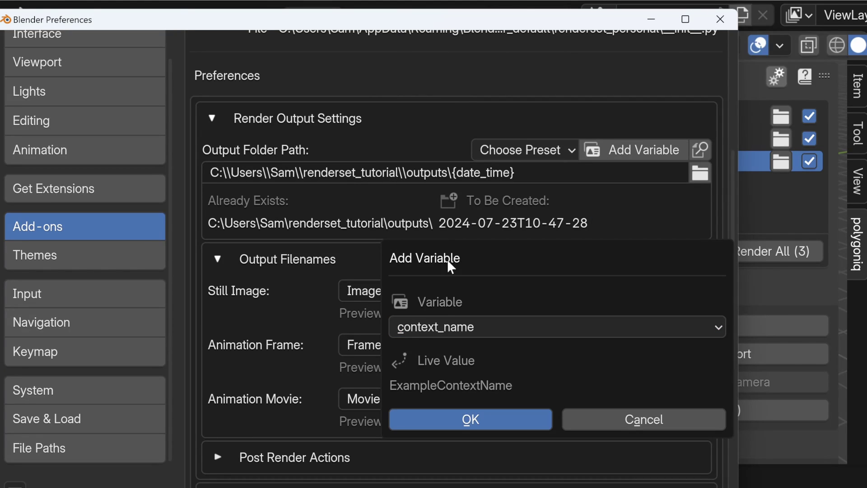
pyautogui.click(449, 413)
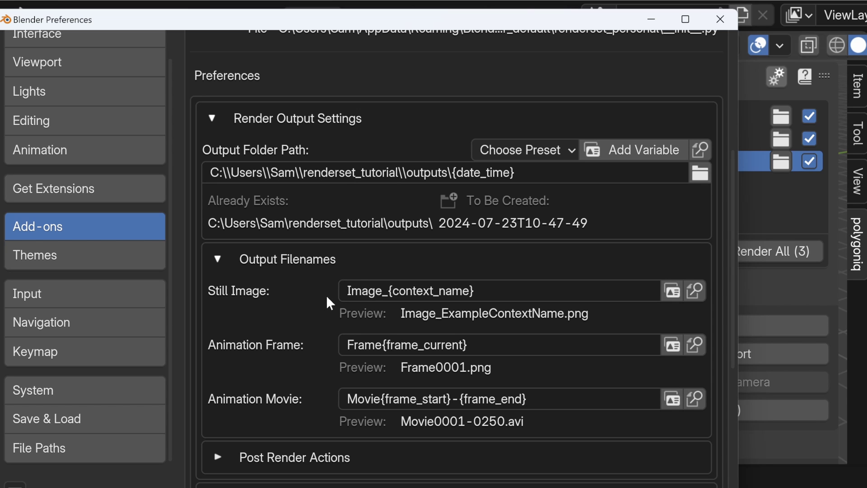
# Close the preferences, render all three contexts, and open the outputs folder in File Explorer.
pyautogui.click(716, 18)
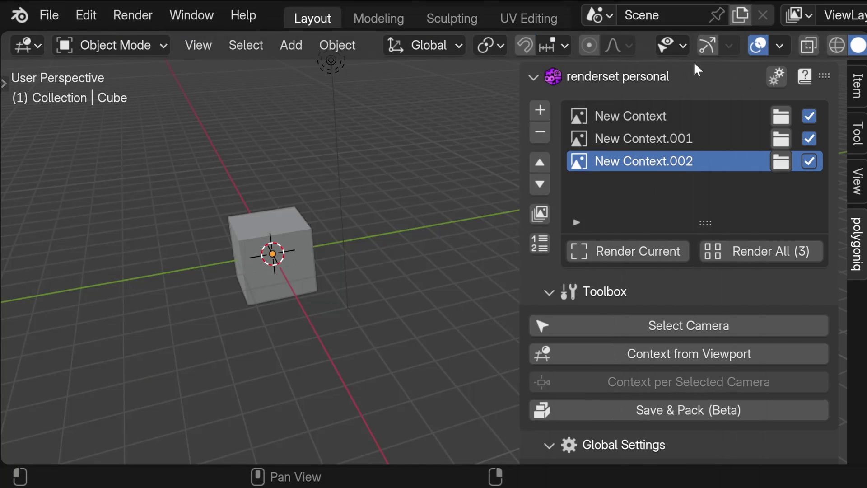
pyautogui.click(757, 254)
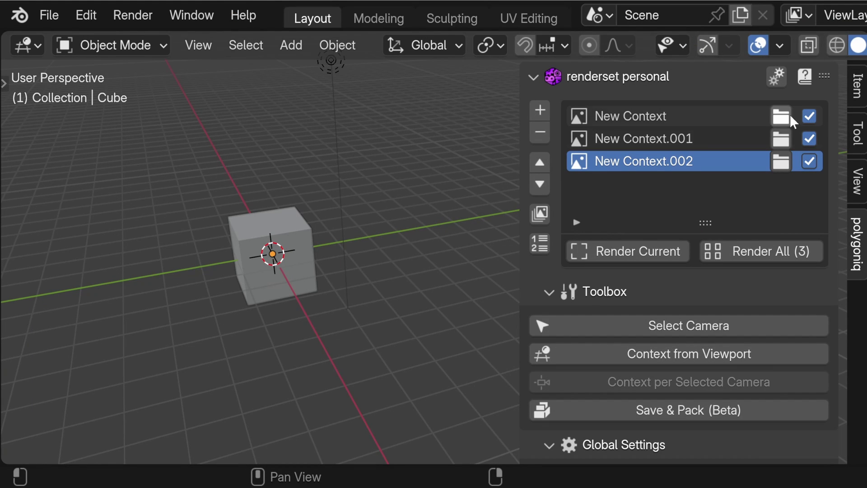
pyautogui.click(781, 162)
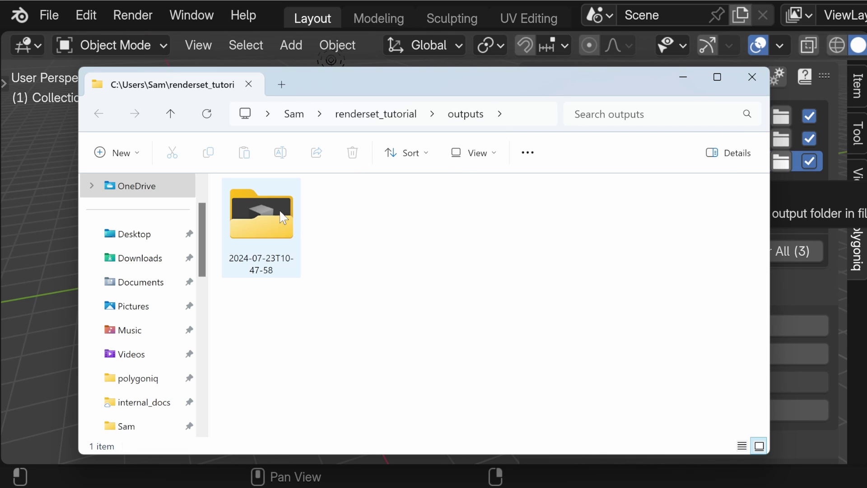
# Check that the 2024-07-23T10-47-58 folder holds three Image_New Context PNGs, then close File Explorer.
pyautogui.moveTo(282, 220)
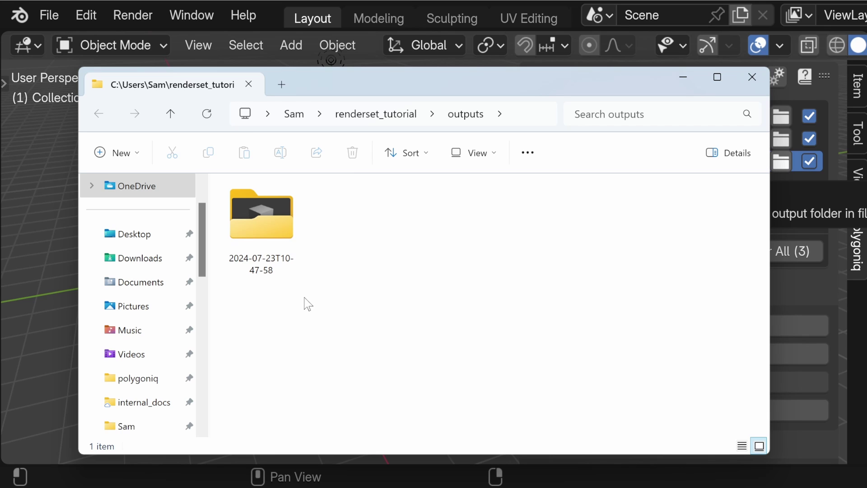
pyautogui.doubleClick(272, 226)
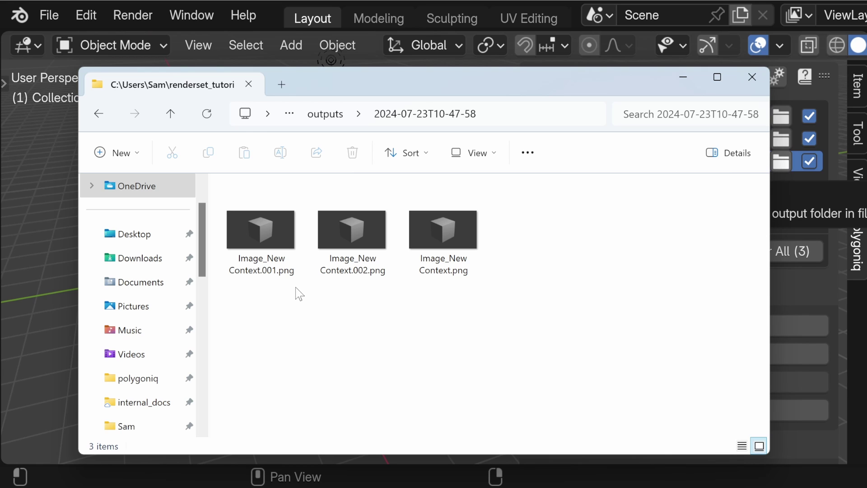
pyautogui.click(751, 78)
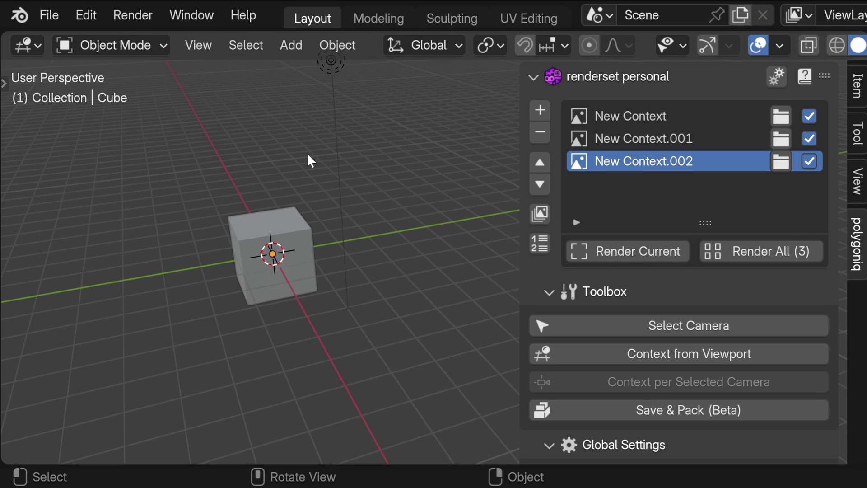
# In renderset preferences, misspell {date_time} in the output folder path by deleting its last letter.
pyautogui.click(774, 74)
pyautogui.moveTo(696, 23); pyautogui.dragTo(555, 29)
pyautogui.scroll(-10, 461, 192)
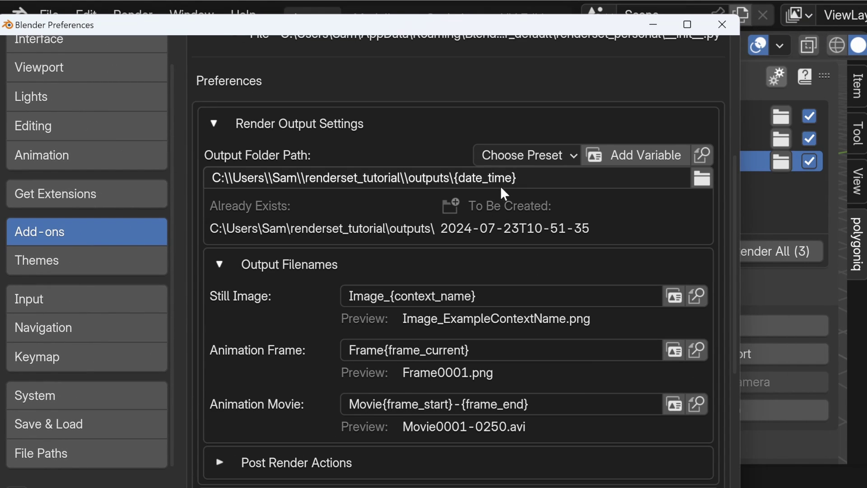
pyautogui.click(511, 178)
pyautogui.press('BackSpace')
pyautogui.press('Return')
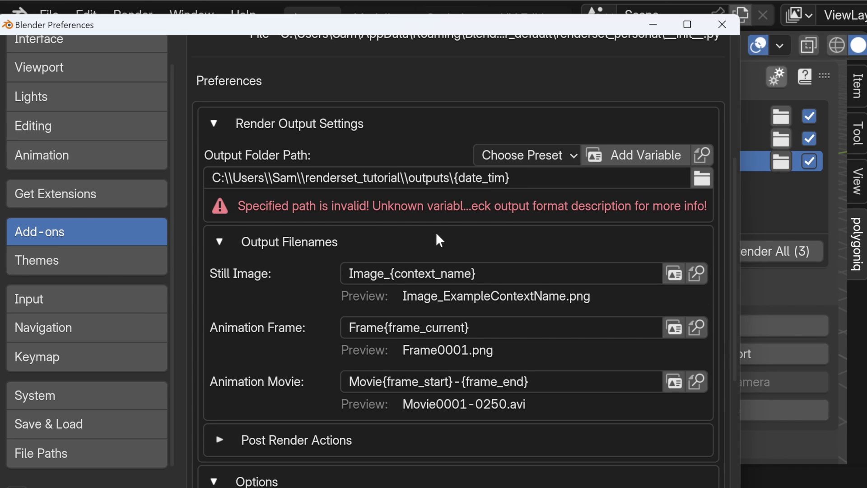
# Delete the {context_name} variable from the still image filename.
pyautogui.click(471, 273)
pyautogui.moveTo(471, 273); pyautogui.dragTo(392, 273)
pyautogui.press('BackSpace')
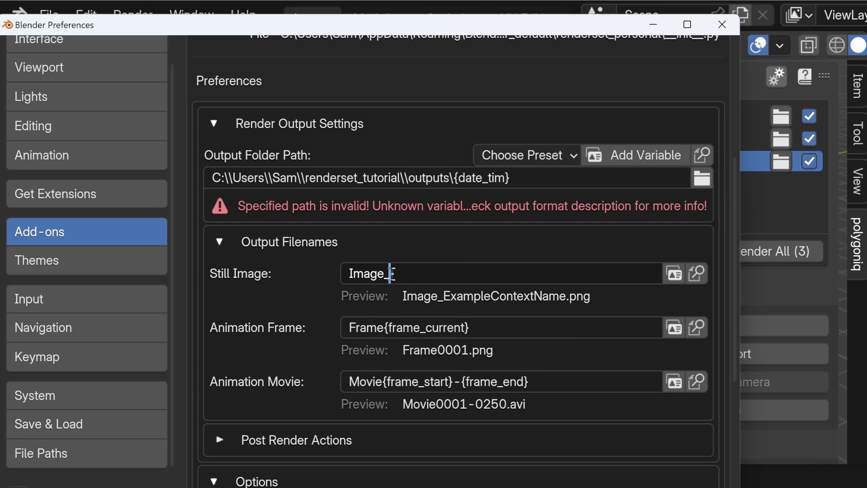
pyautogui.click(392, 250)
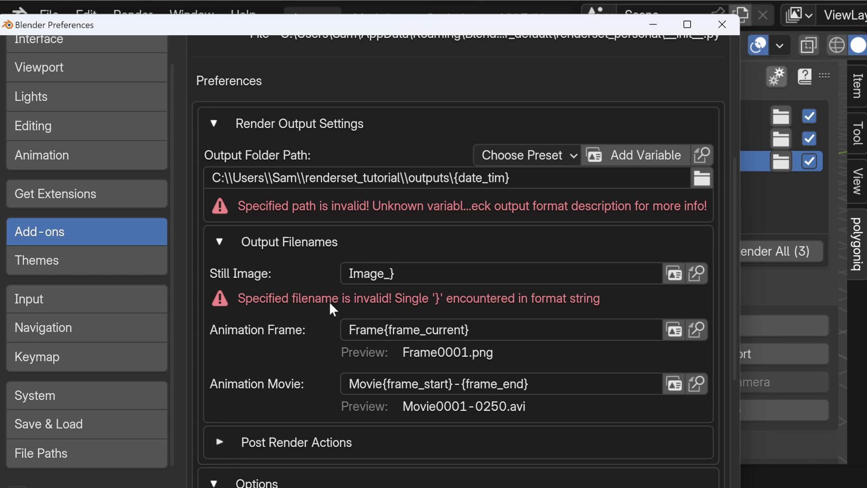
# Remove {frame_current} from the animation frame filename, leaving just Frame.
pyautogui.click(483, 329)
pyautogui.click(486, 330)
pyautogui.moveTo(469, 329); pyautogui.dragTo(385, 329)
pyautogui.press('BackSpace')
pyautogui.press('Return')
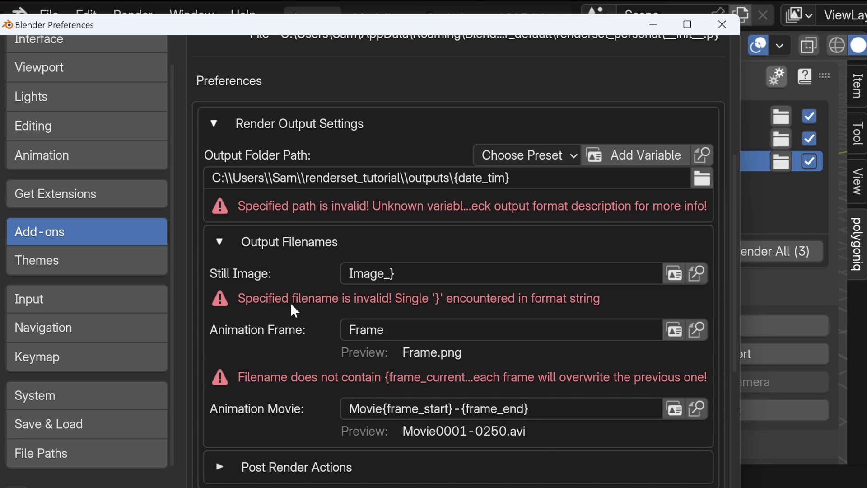
# Reset the animation frame filename, still image filename and output folder path to their default values.
pyautogui.rightClick(362, 342)
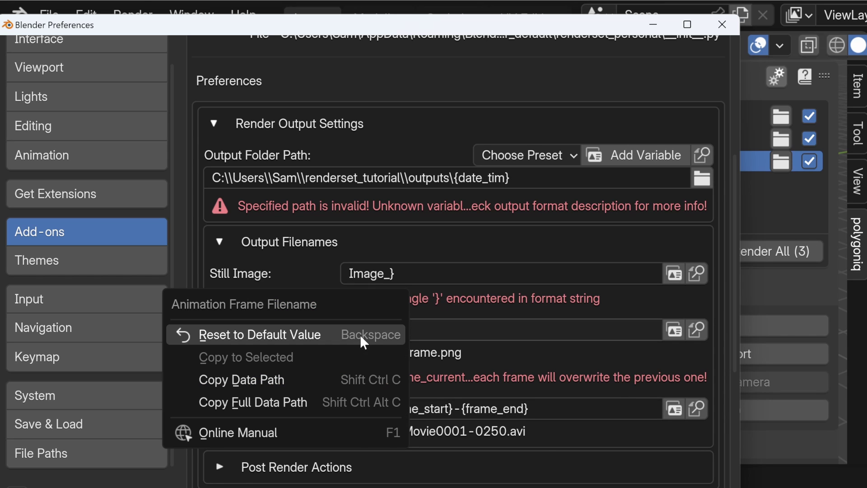
pyautogui.click(229, 335)
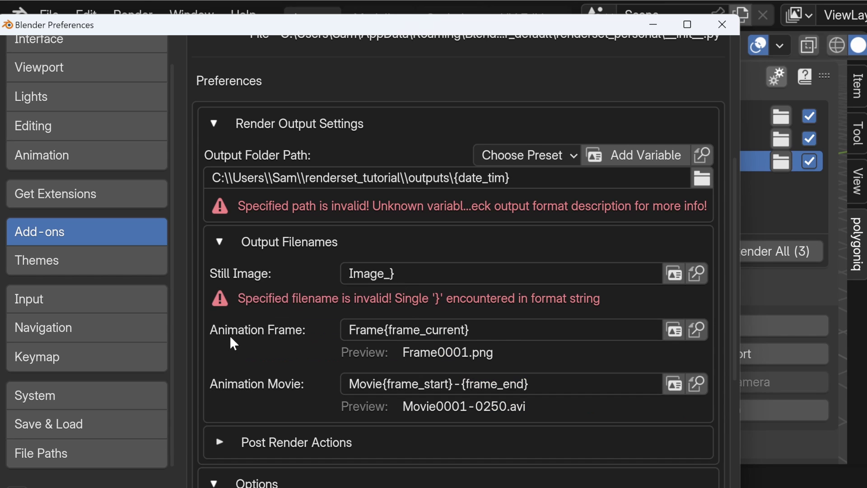
pyautogui.rightClick(352, 279)
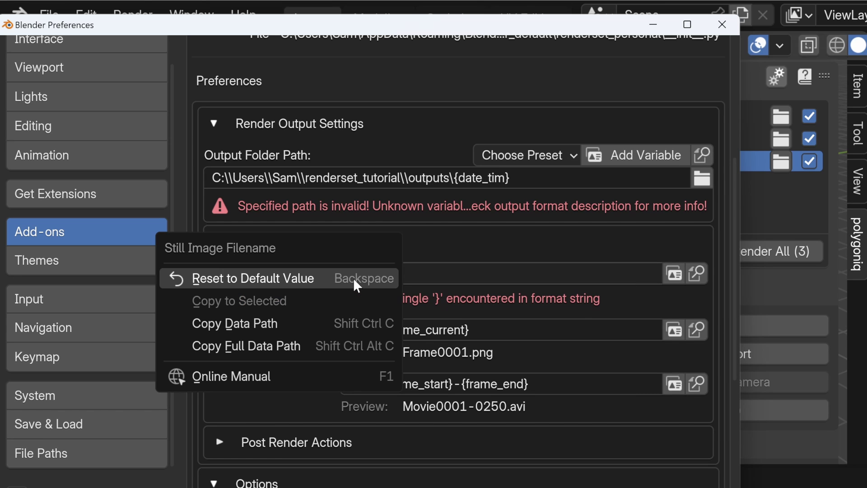
pyautogui.click(353, 278)
pyautogui.rightClick(419, 181)
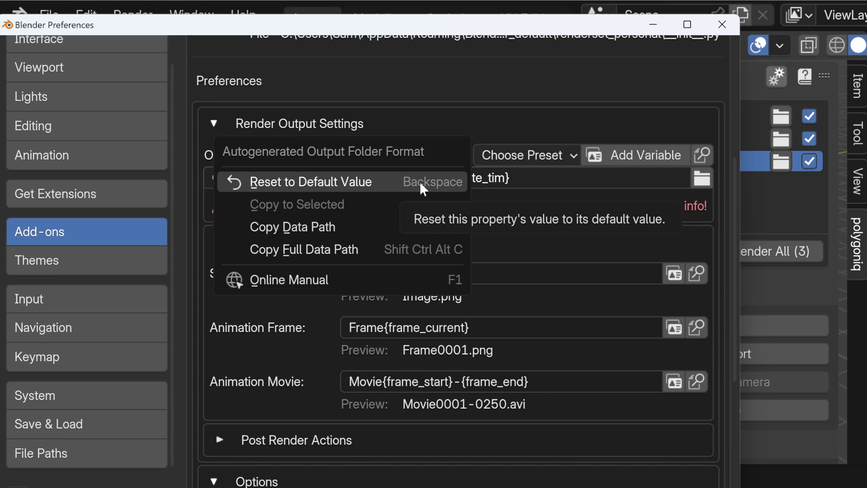
pyautogui.click(419, 181)
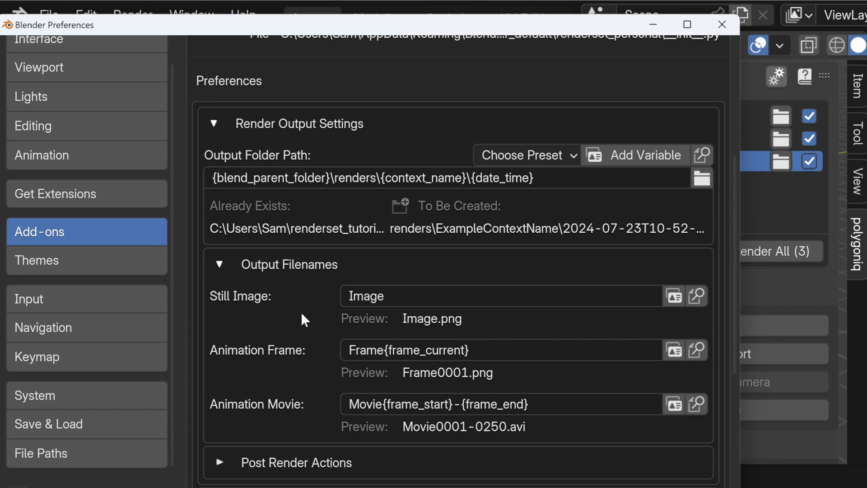